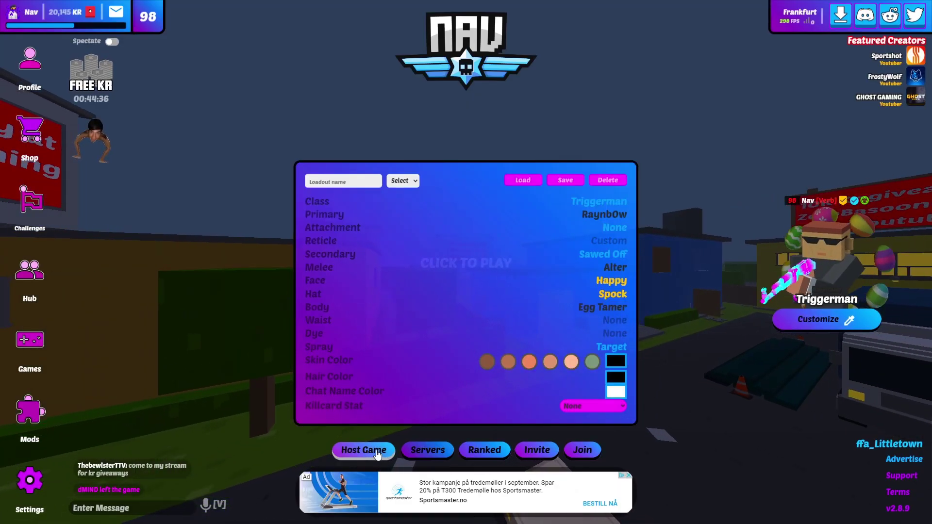
# Look through the game hosting settings and the KR purchase offers in the restyled menu.
pyautogui.click(363, 449)
pyautogui.scroll(-10, 441, 421)
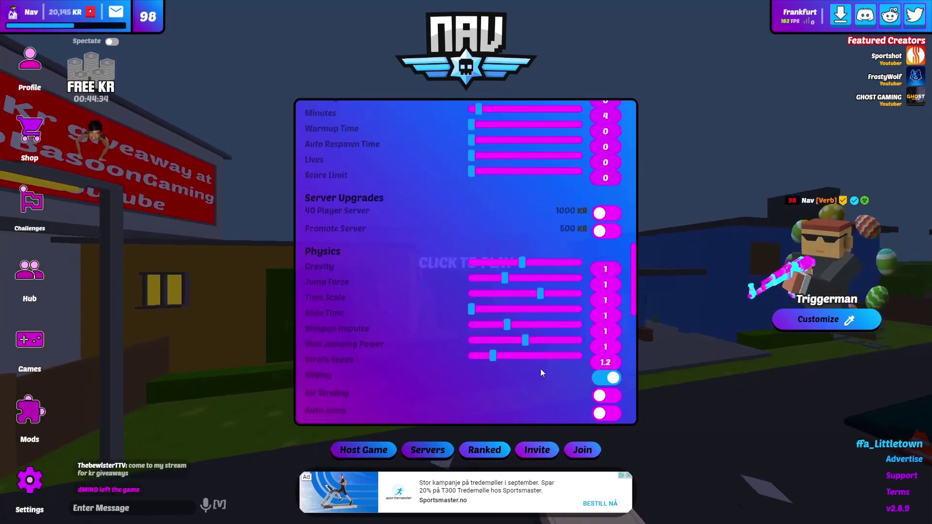
pyautogui.scroll(3, 541, 369)
pyautogui.click(117, 64)
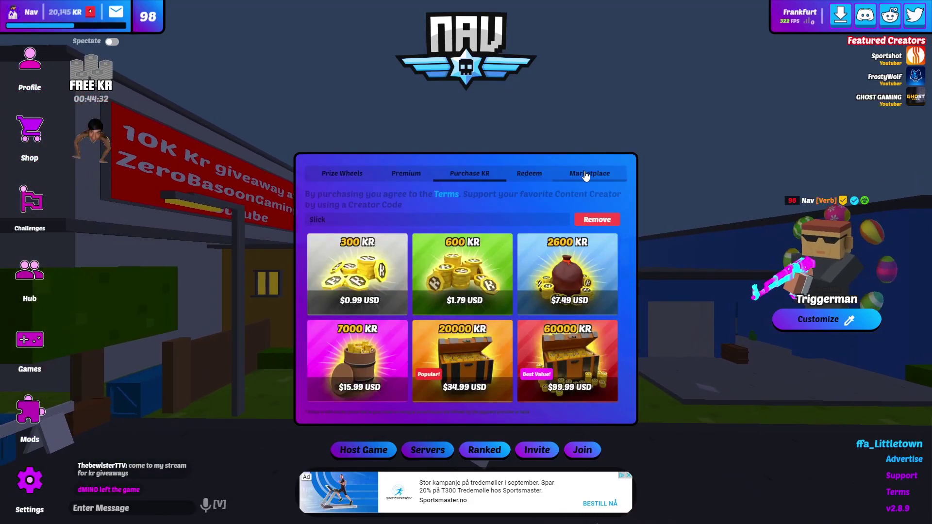
# Open the marketplace and look over its item listings.
pyautogui.click(587, 175)
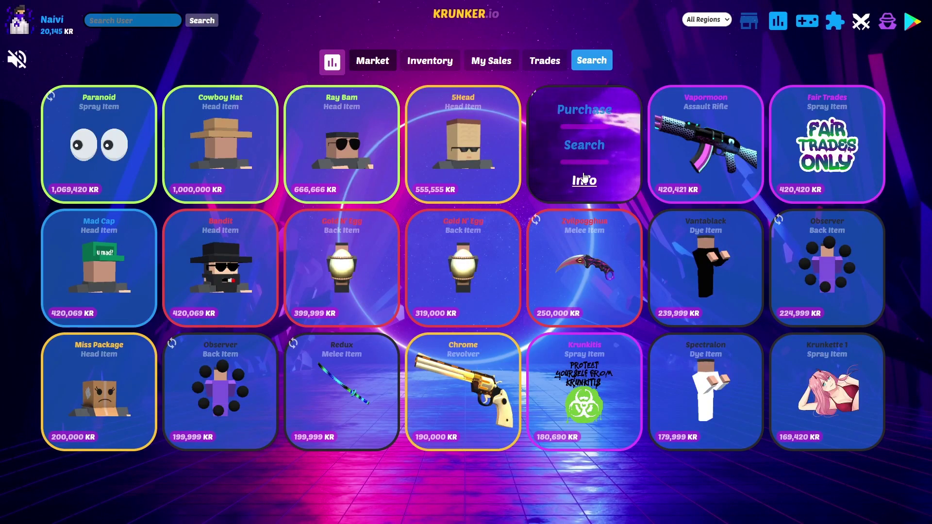
pyautogui.moveTo(475, 182)
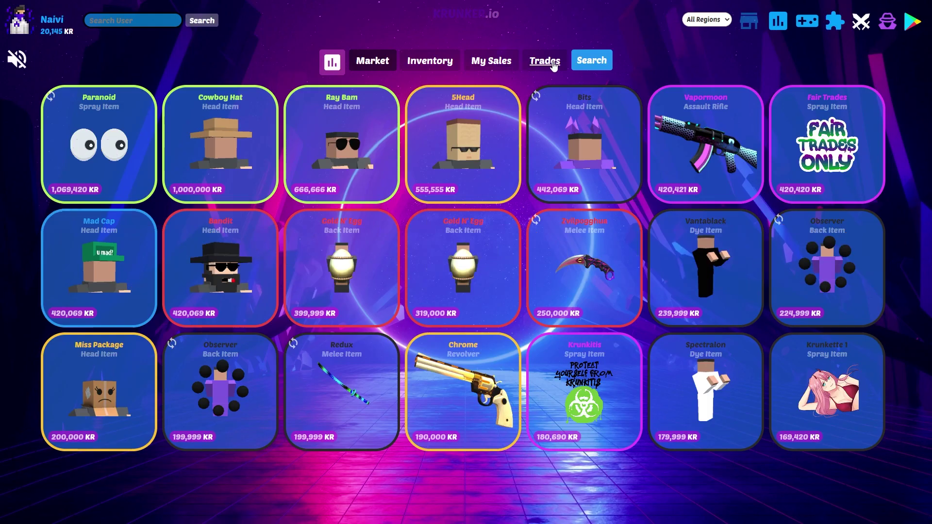
pyautogui.click(493, 197)
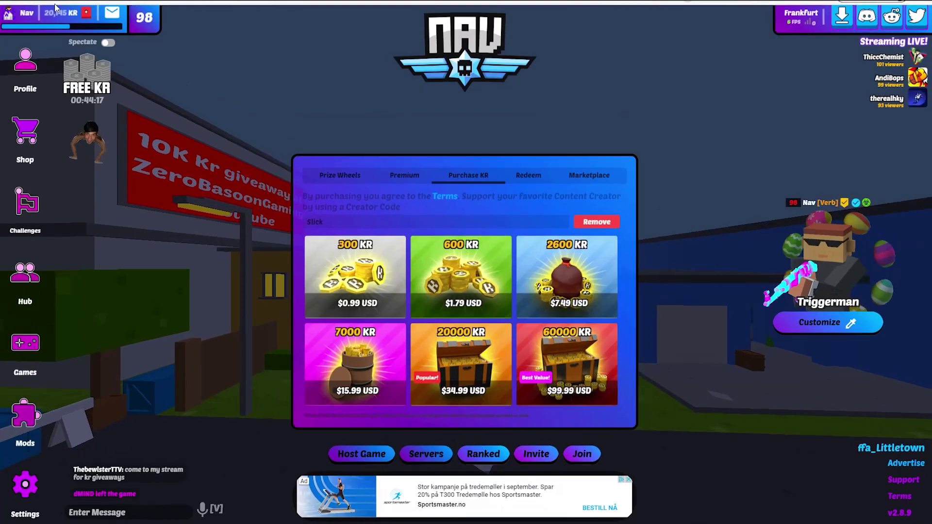
# Switch the game to full screen and enter the Free for All match on Littletown.
pyautogui.press('F11')
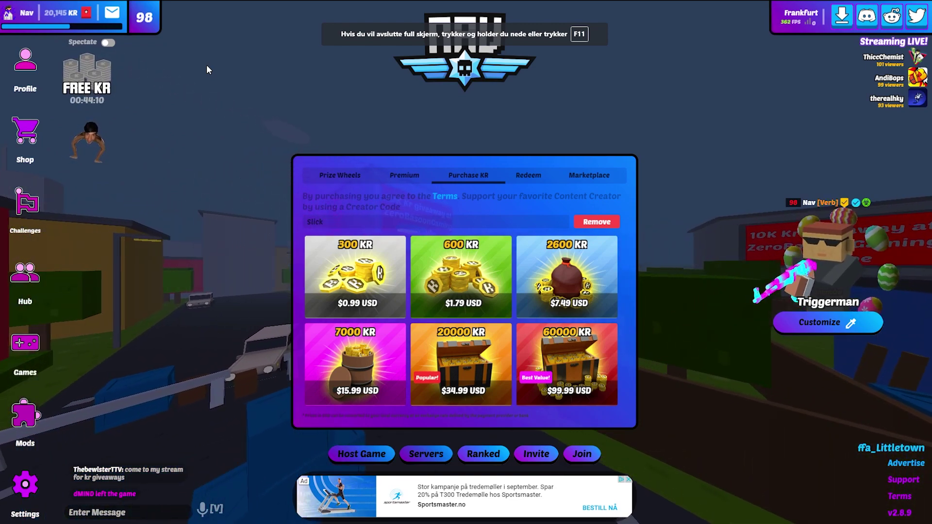
pyautogui.click(212, 70)
pyautogui.click(656, 79)
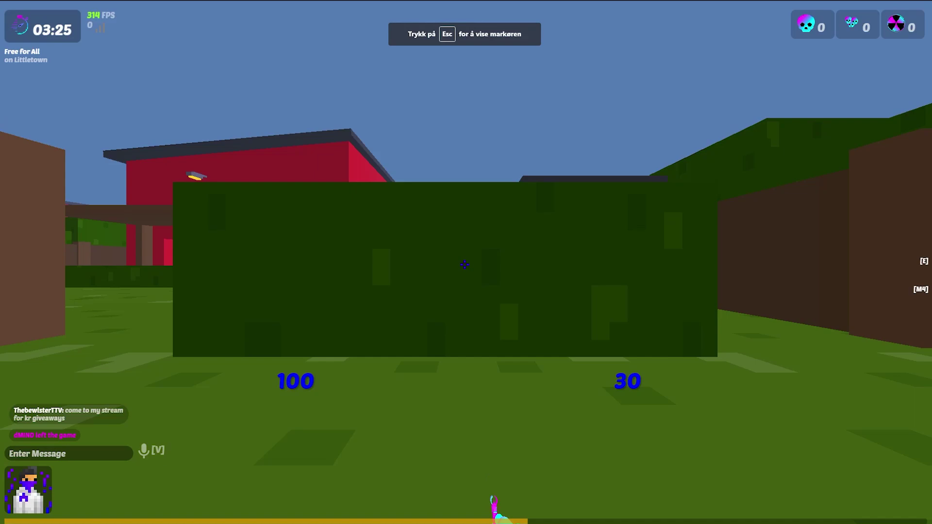
# Advance past the hedge and along the red house, shoot the opponent ahead and reload the rifle.
pyautogui.press('w')
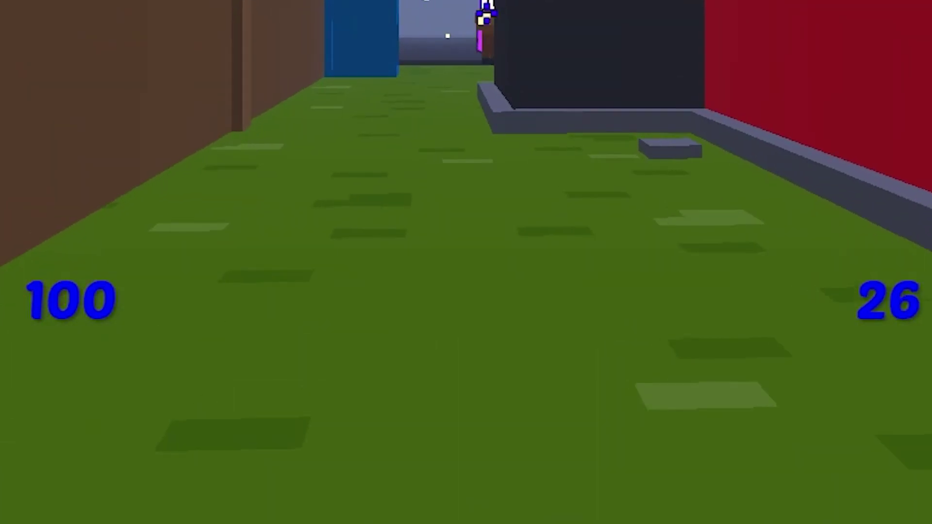
pyautogui.click(487, 14)
pyautogui.click(486, 14)
pyautogui.click(486, 14)
pyautogui.press('w')
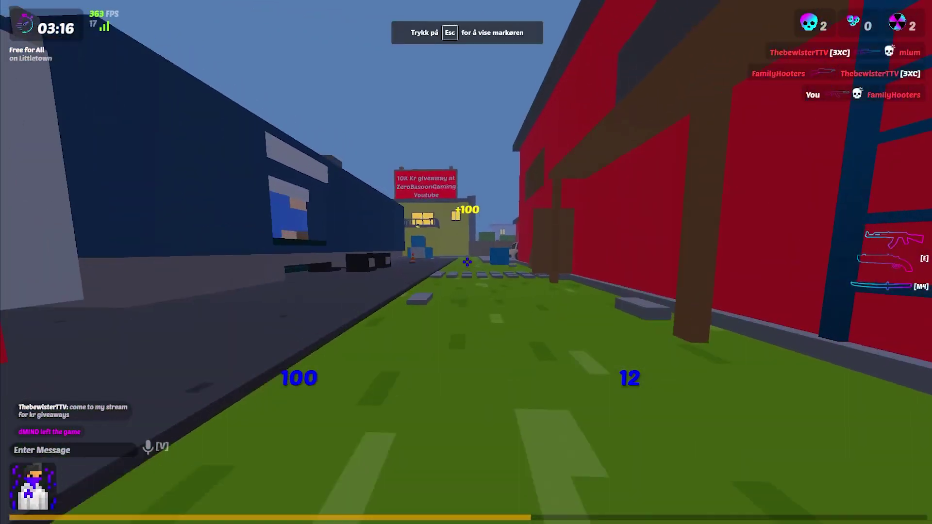
pyautogui.press('r')
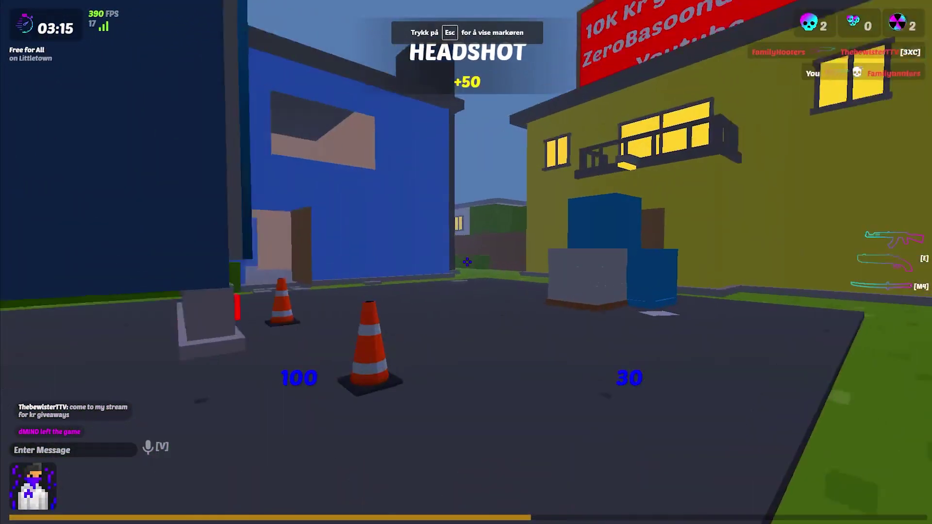
# Run along the street around the parked trailer and fire at the opponent with the pink cape.
pyautogui.press('w')
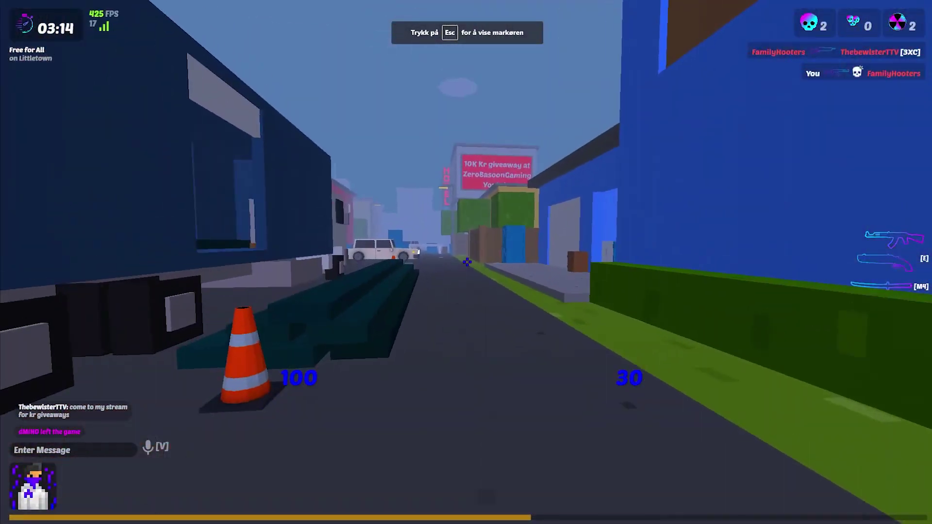
pyautogui.press('w')
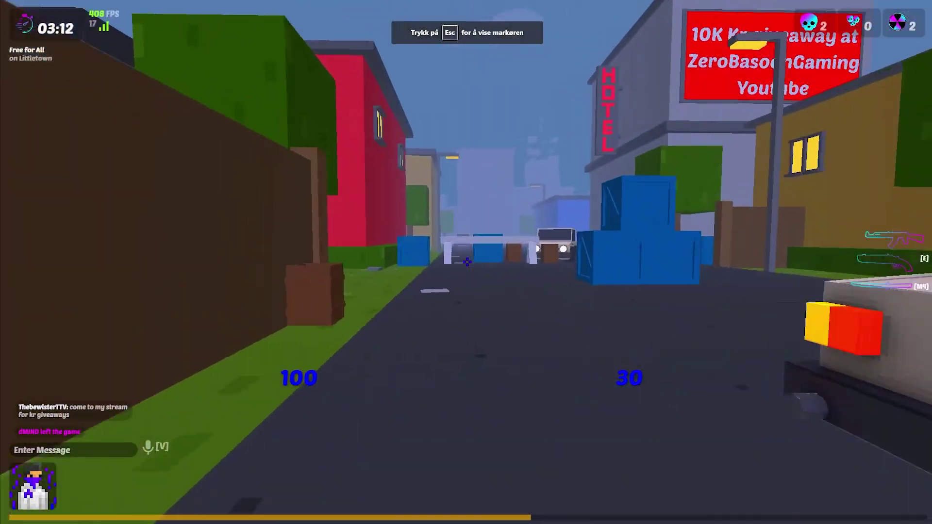
pyautogui.press('w')
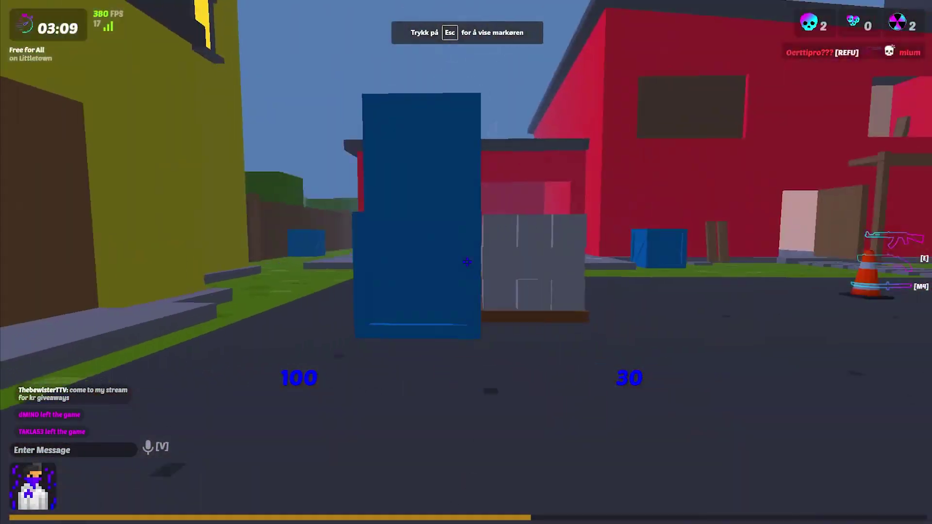
pyautogui.press('w')
pyautogui.click(467, 262)
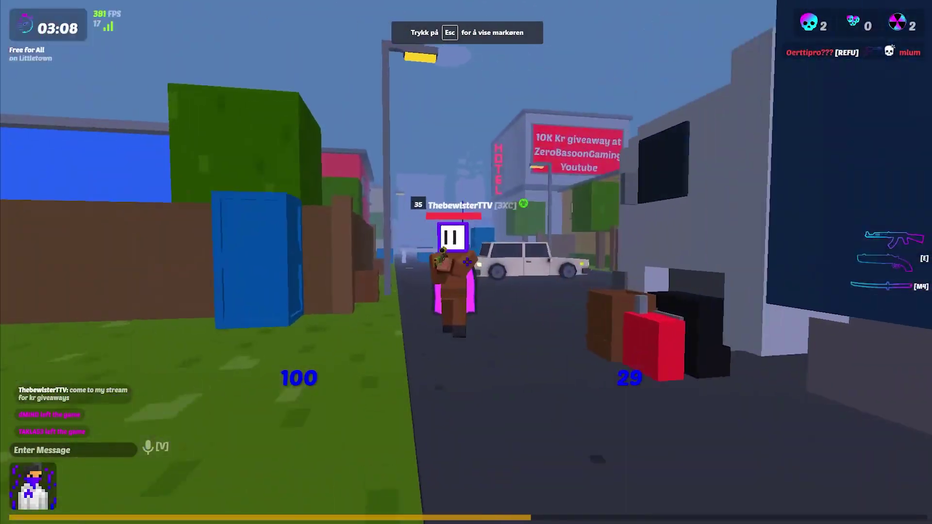
pyautogui.click(467, 262)
pyautogui.press('w')
pyautogui.click(467, 262)
pyautogui.click(467, 262)
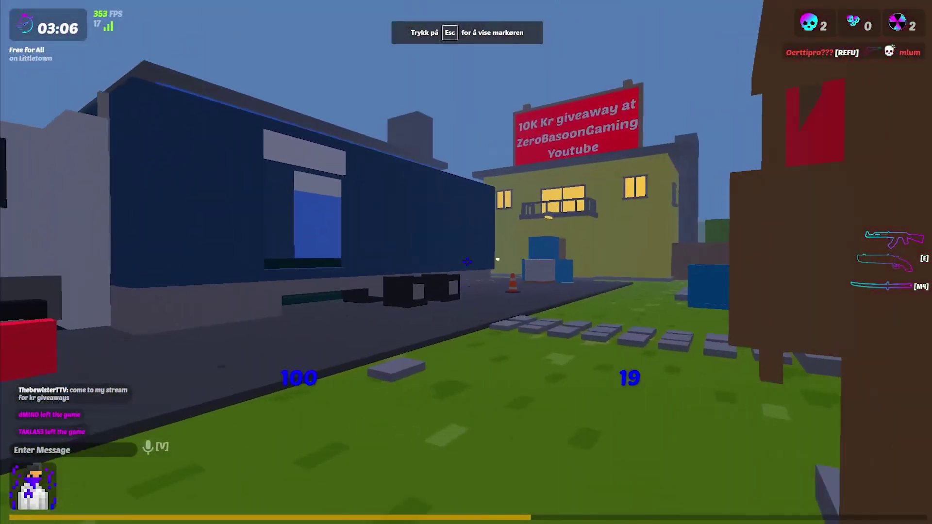
# Shoot the opponent in front of the yellow house's balcony and reload the rifle.
pyautogui.click(467, 262)
pyautogui.press('w')
pyautogui.click(467, 262)
pyautogui.click(467, 263)
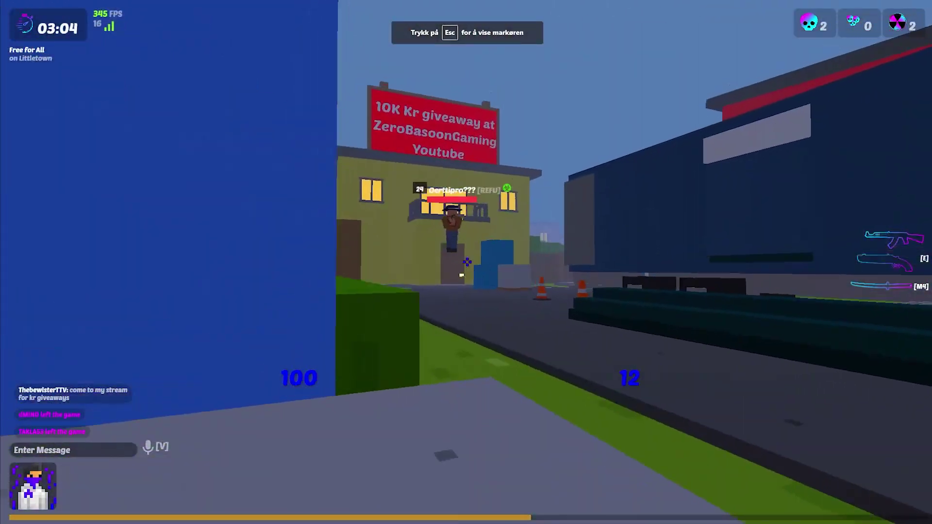
pyautogui.click(467, 262)
pyautogui.click(467, 262)
pyautogui.press('w')
pyautogui.press('r')
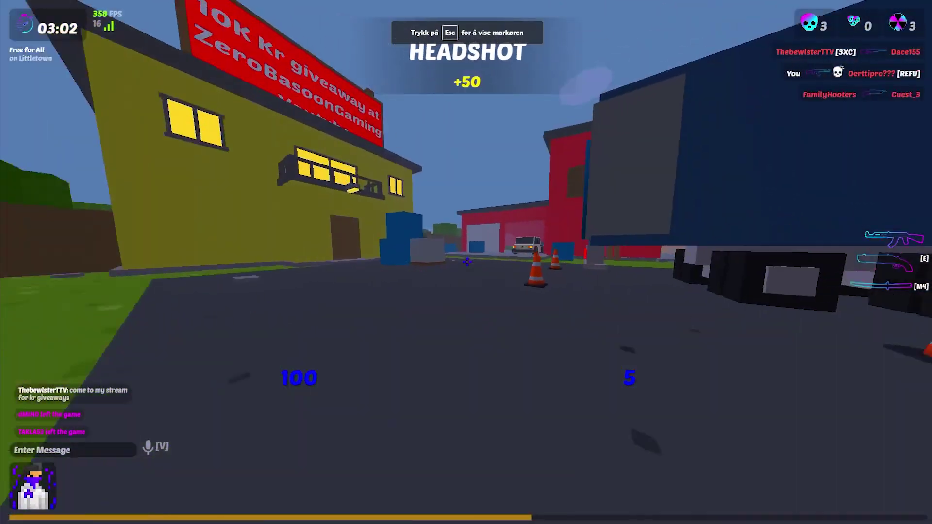
# Run behind the red house and attack the opponent in the back yard.
pyautogui.press('w')
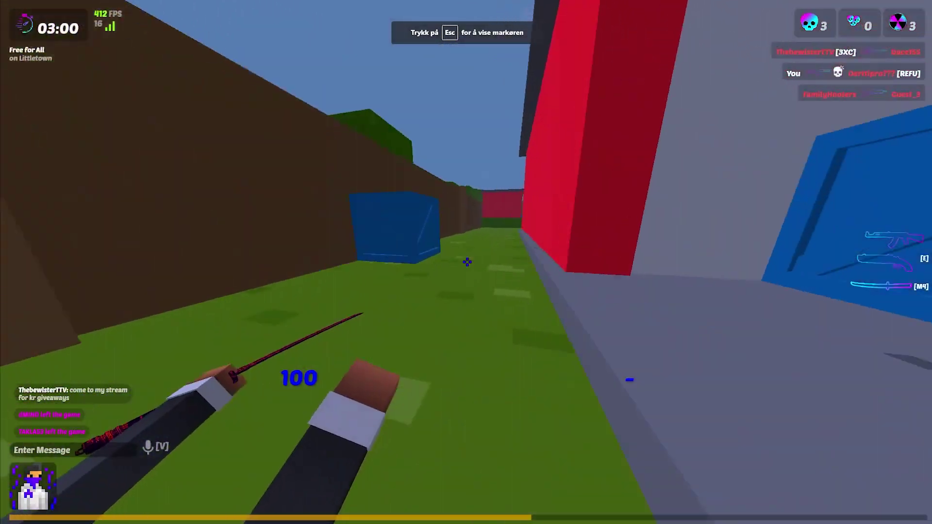
pyautogui.press('w')
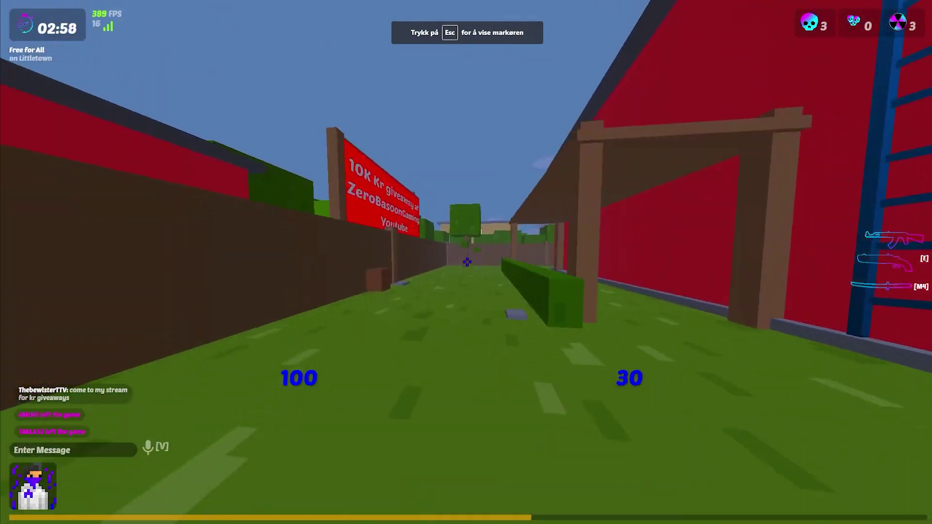
pyautogui.press('w')
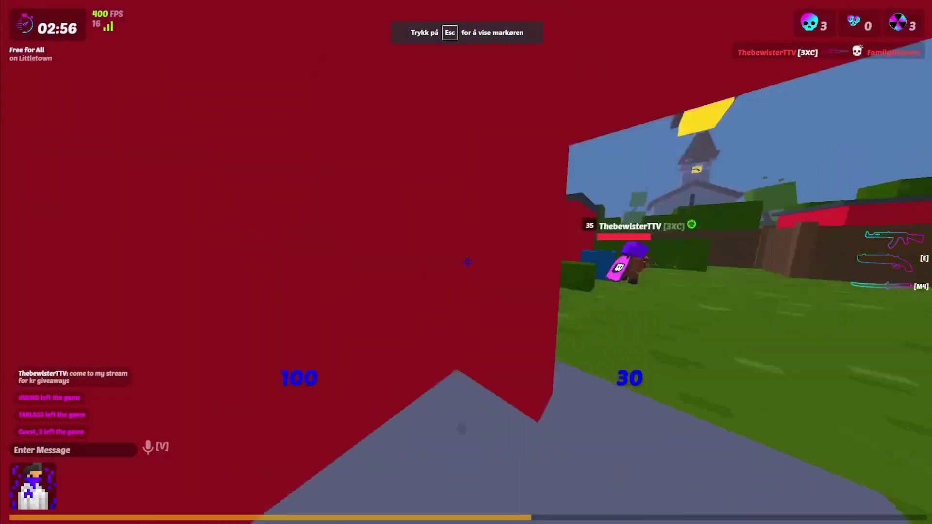
pyautogui.click(467, 263)
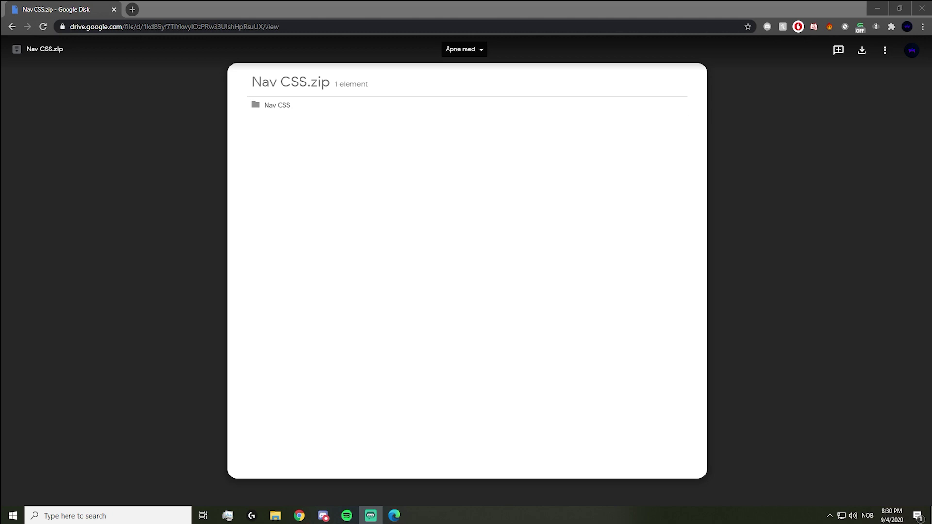
# Download Nav CSS.zip from Google Drive and open the archive.
pyautogui.click(639, 213)
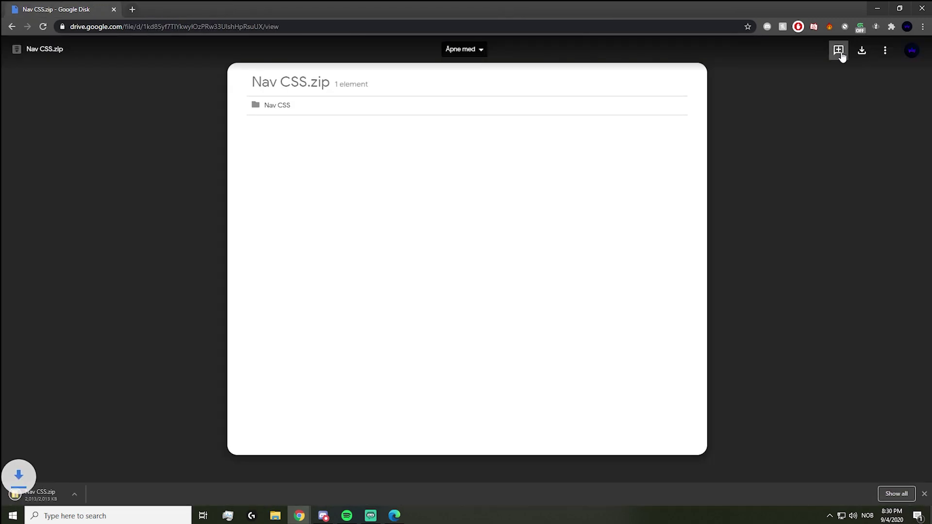
pyautogui.click(49, 494)
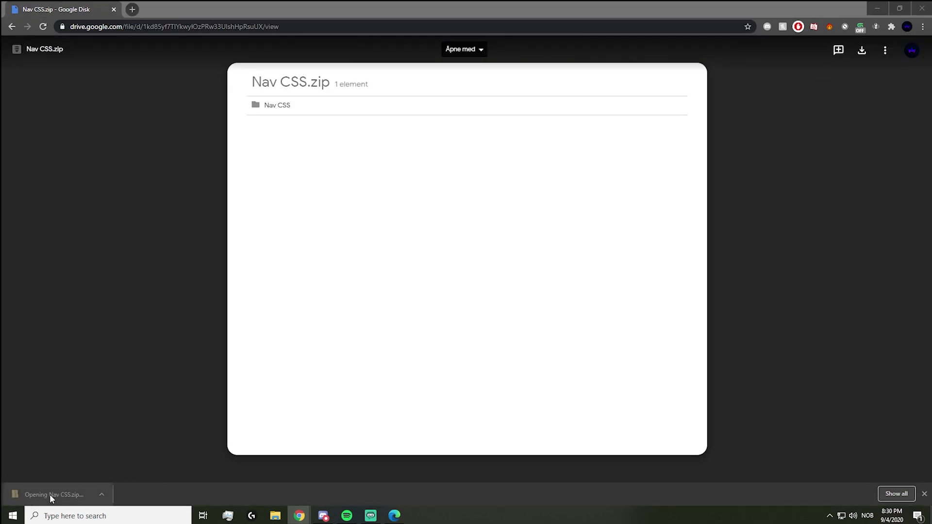
# Extract the archive into the Nav CSS folder in Downloads and close both folder windows.
pyautogui.click(461, 90)
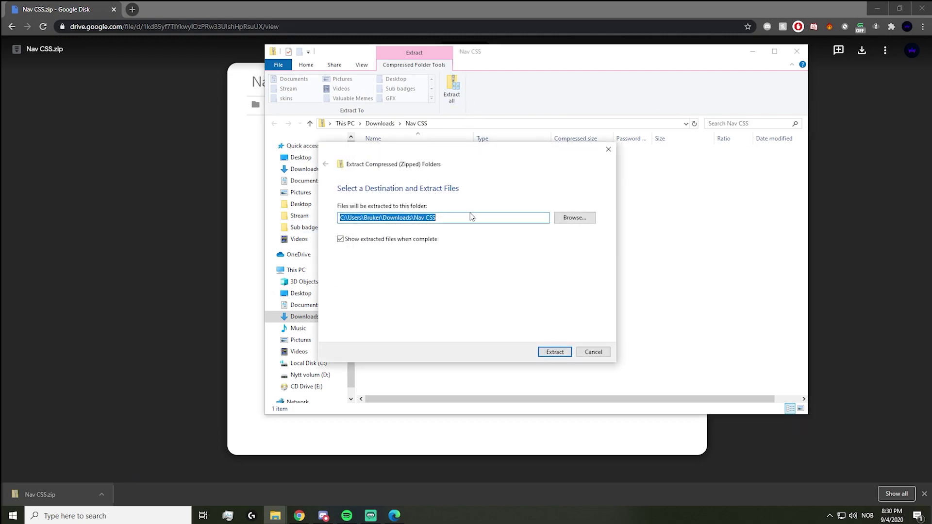
pyautogui.click(471, 217)
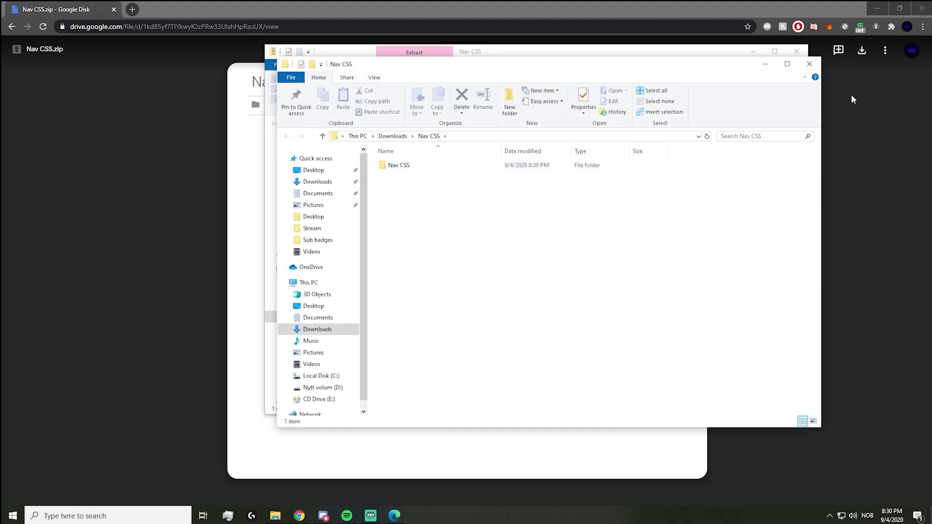
pyautogui.click(811, 65)
pyautogui.click(796, 51)
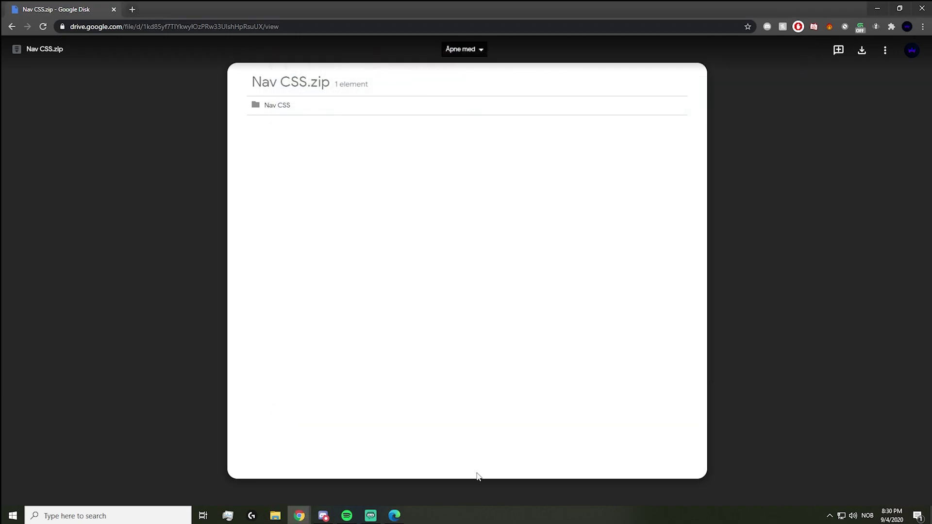
# Switch to Microsoft Edge with krunker.io and open the browser's extensions page.
pyautogui.click(400, 519)
pyautogui.click(578, 266)
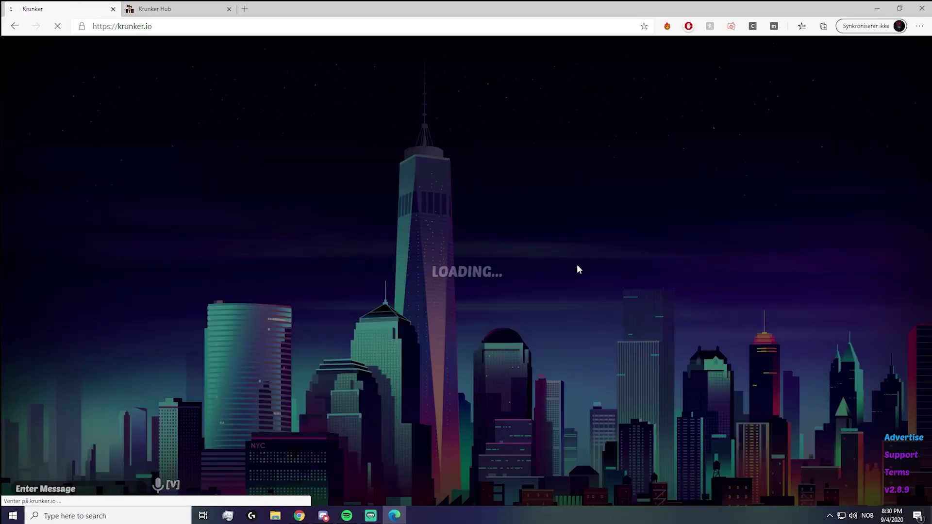
pyautogui.click(921, 26)
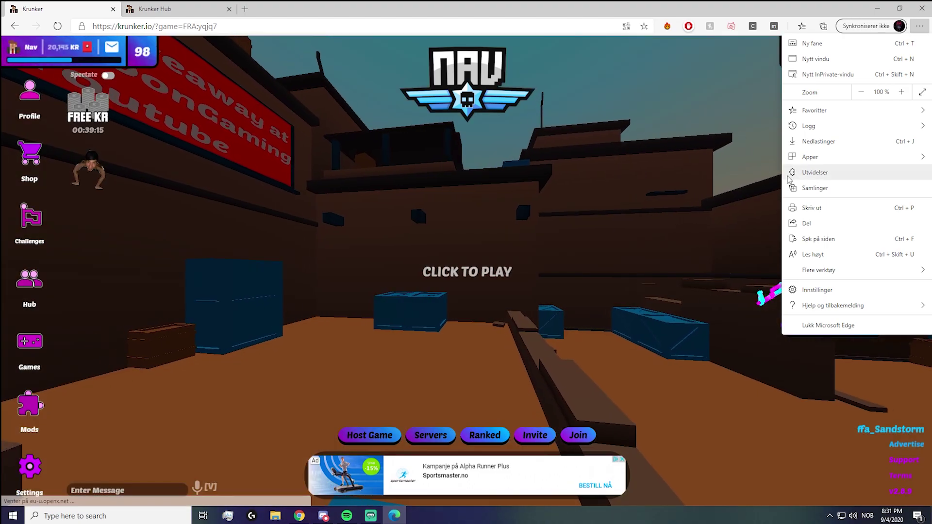
pyautogui.click(821, 172)
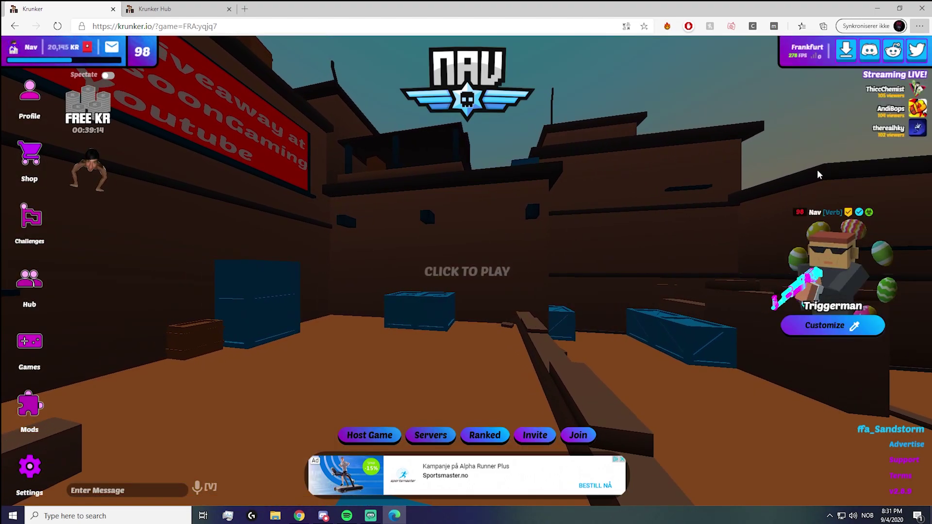
# Check the details of the "made by KOD opper and magic" extension and return to the installed extensions.
pyautogui.scroll(-1, 461, 388)
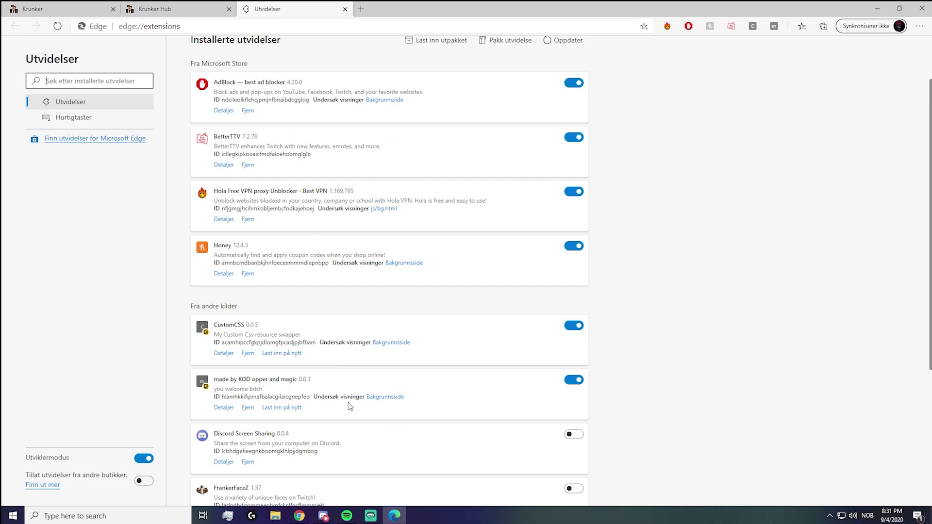
pyautogui.click(223, 408)
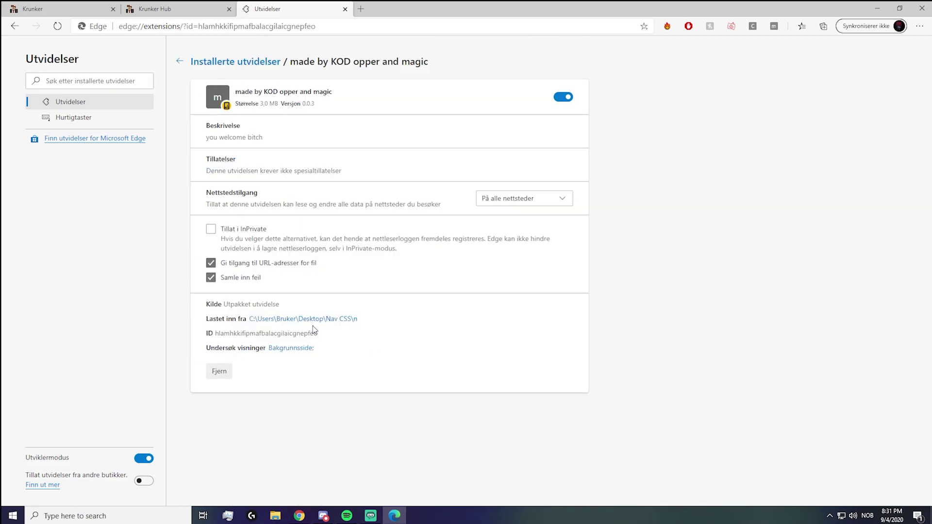
pyautogui.click(179, 62)
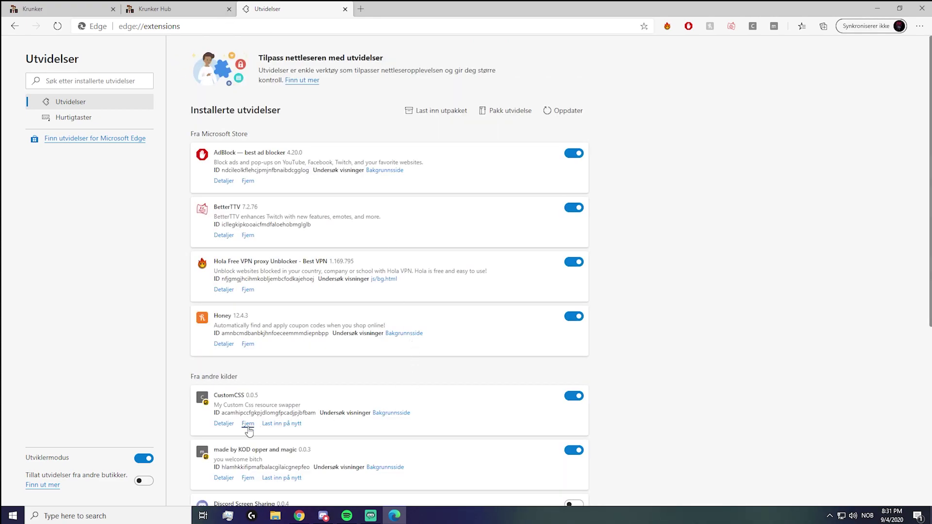
# Remove the "made by KOD opper and magic" extension and reload the Krunker game page.
pyautogui.scroll(-3, 412, 443)
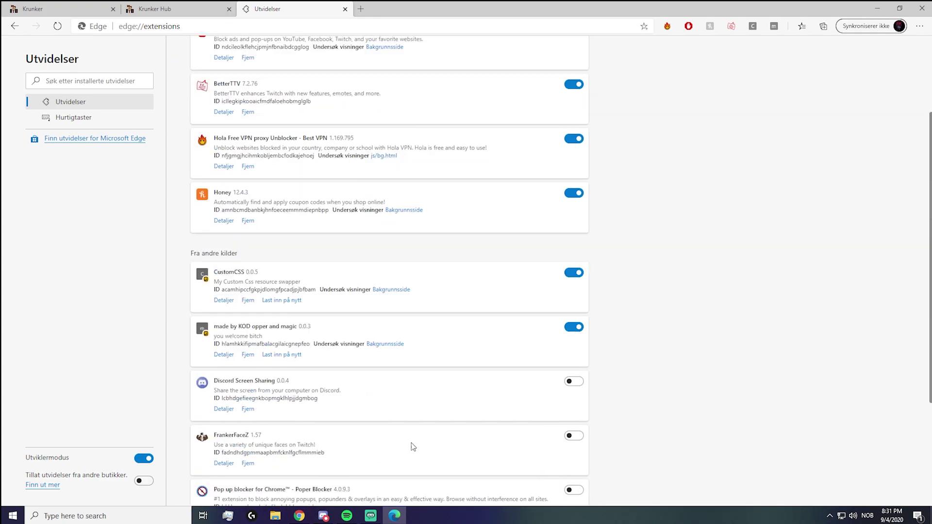
pyautogui.click(721, 79)
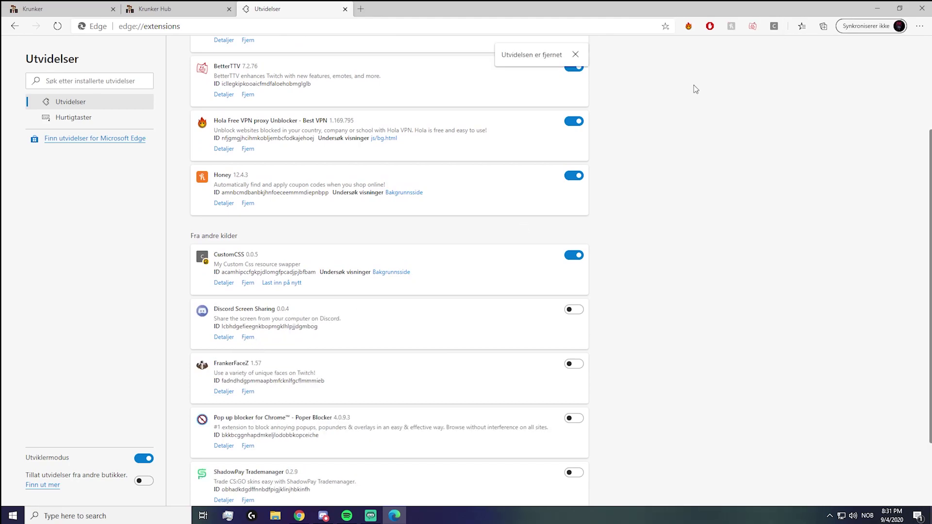
pyautogui.click(71, 9)
pyautogui.click(63, 24)
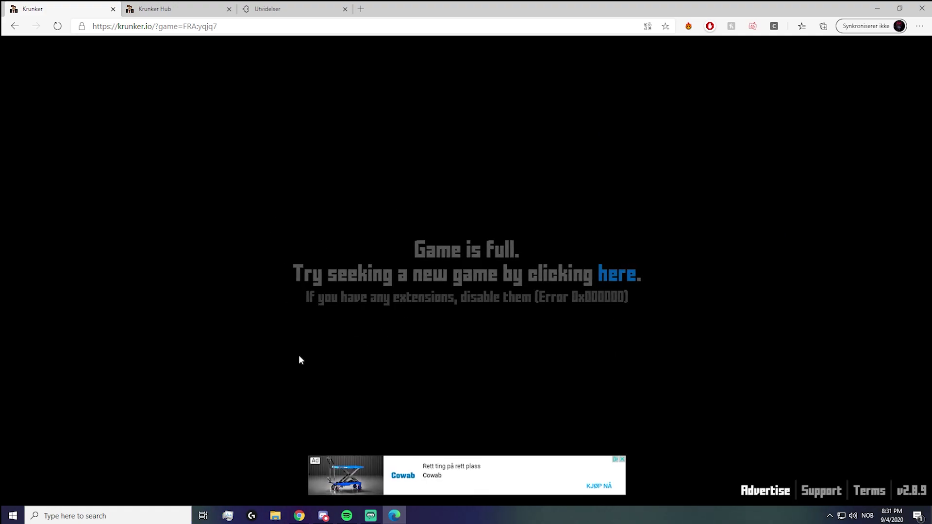
# Seek a new Krunker game from the full-game page and return to the installed extensions page.
pyautogui.click(621, 277)
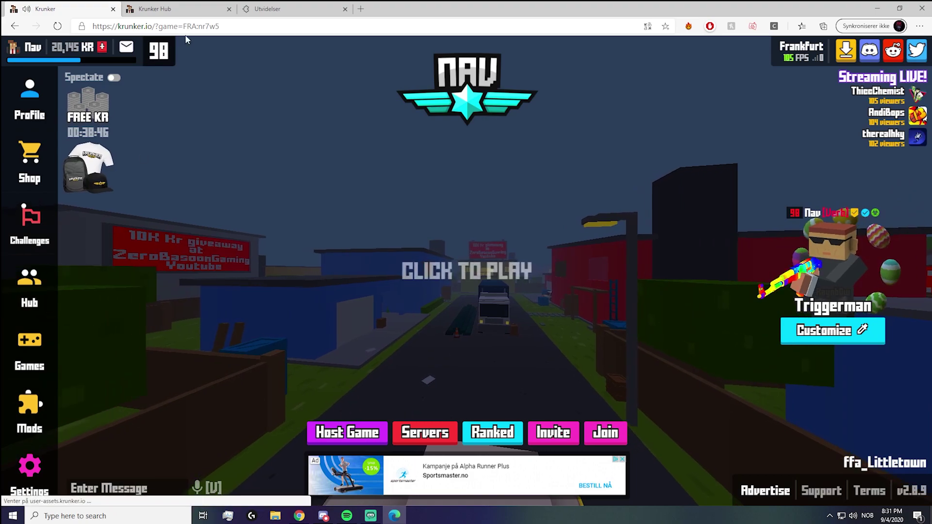
pyautogui.click(293, 8)
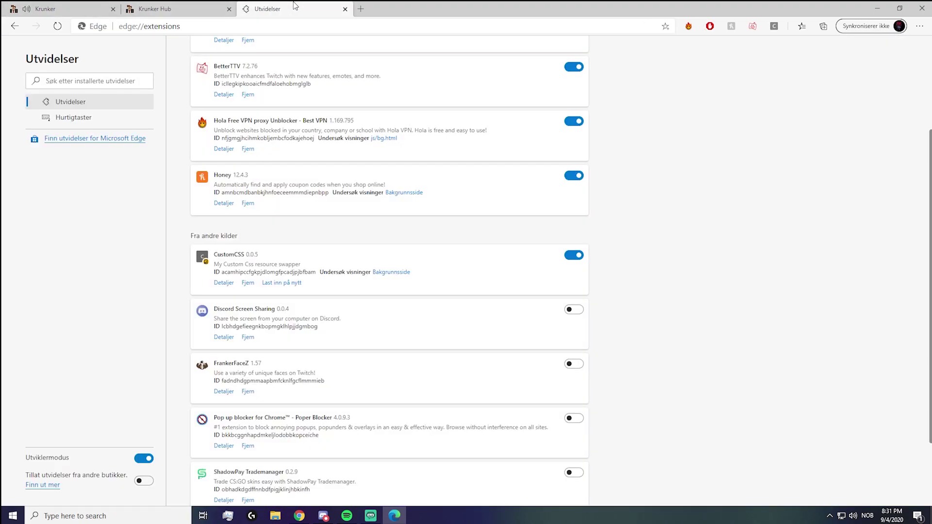
# Try to load the extracted Nav CSS folder from Downloads as an extension on the extensions page.
pyautogui.click(276, 516)
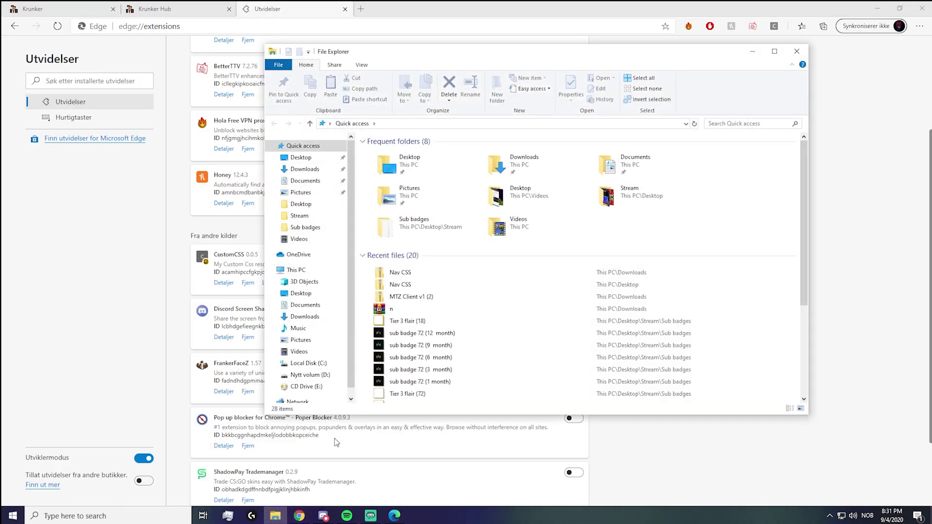
pyautogui.click(304, 169)
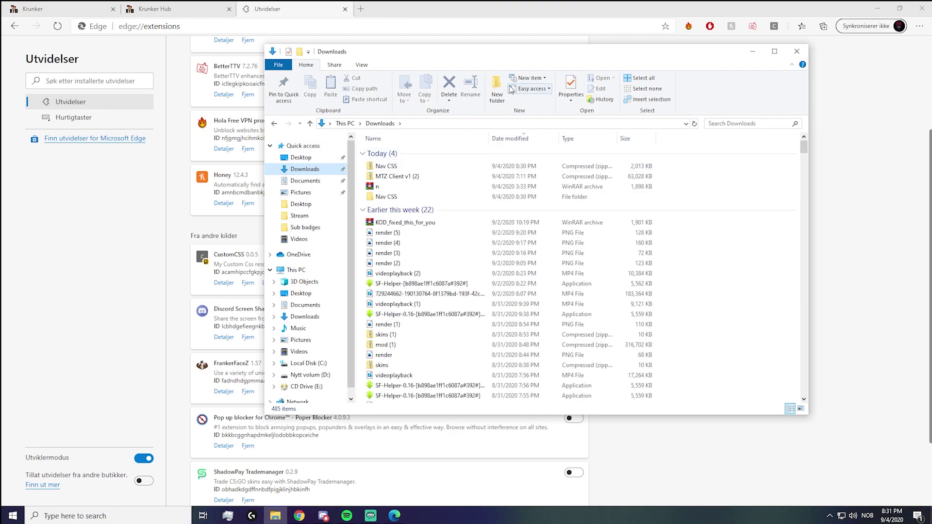
pyautogui.moveTo(522, 52); pyautogui.dragTo(622, 50)
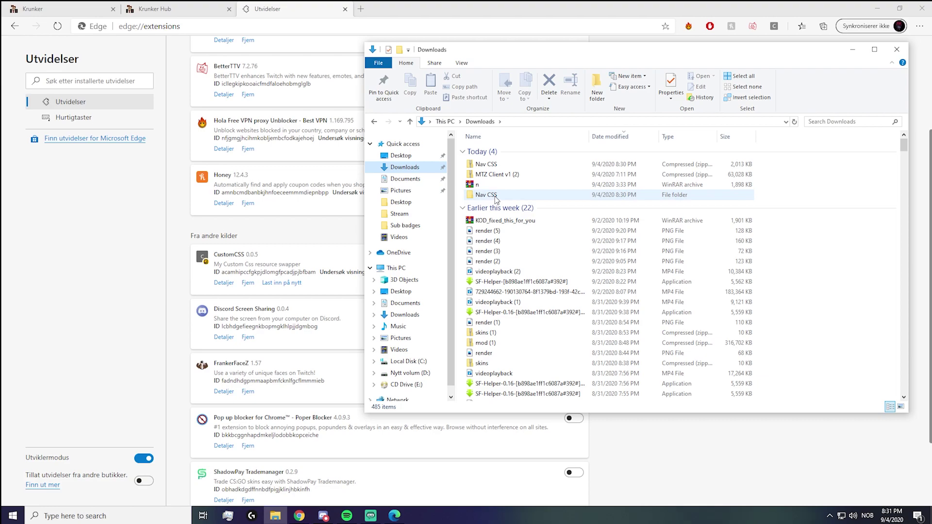
pyautogui.moveTo(498, 197); pyautogui.dragTo(275, 318)
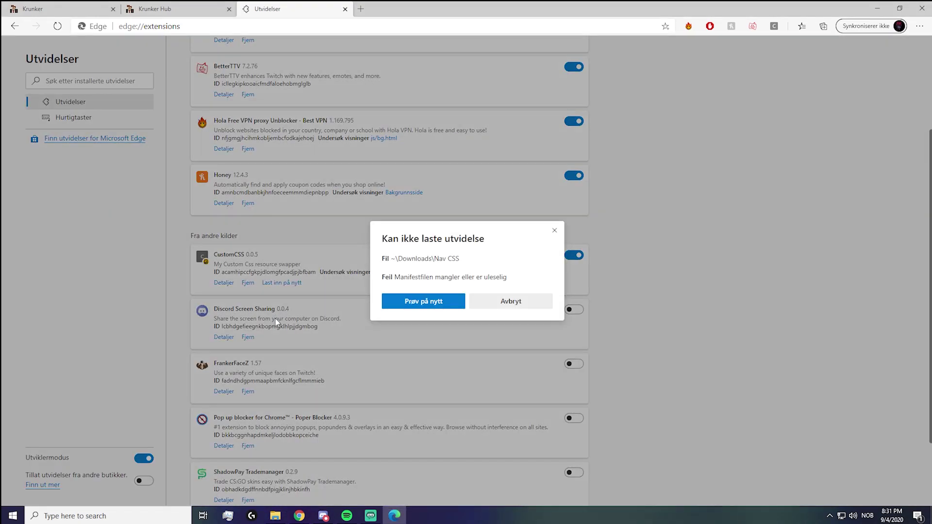
# Try to load the inner Nav CSS folder from Downloads\Nav CSS as an unpacked extension and dismiss the load dialog.
pyautogui.click(472, 299)
pyautogui.scroll(3, 702, 266)
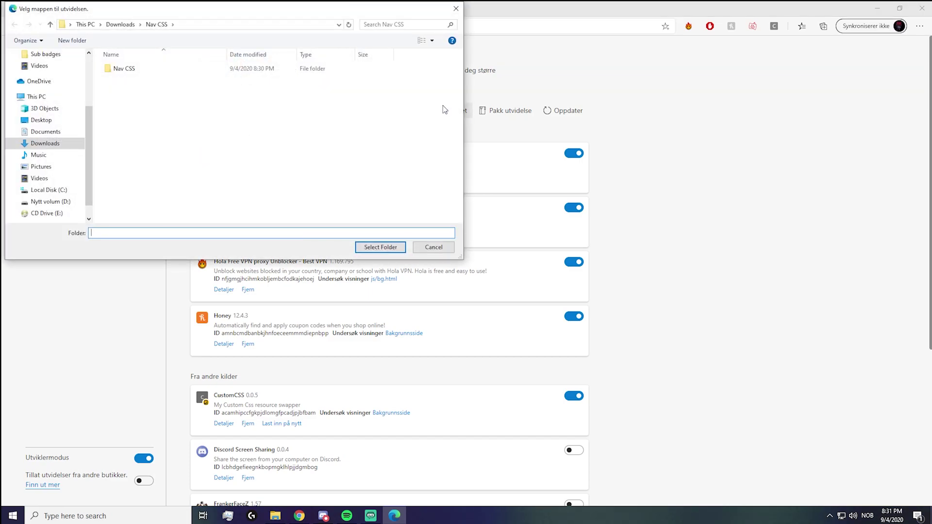
pyautogui.click(128, 71)
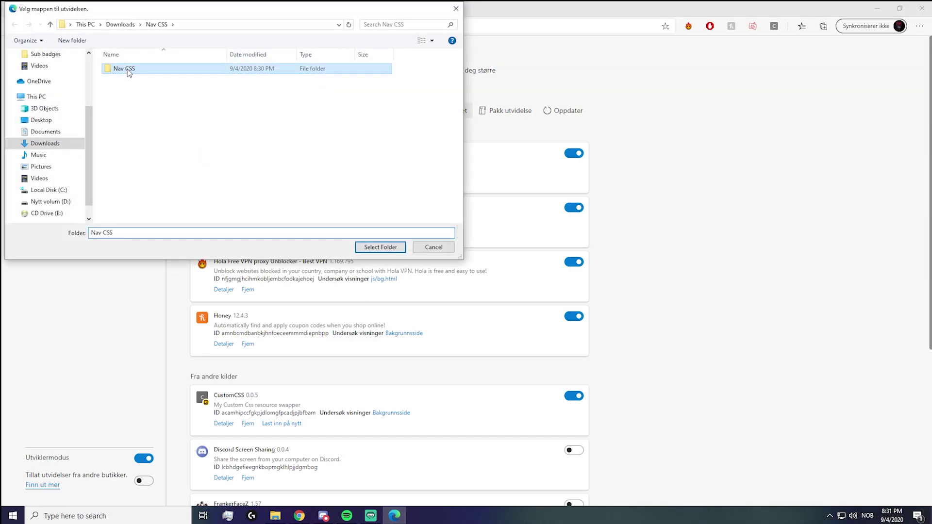
pyautogui.click(383, 247)
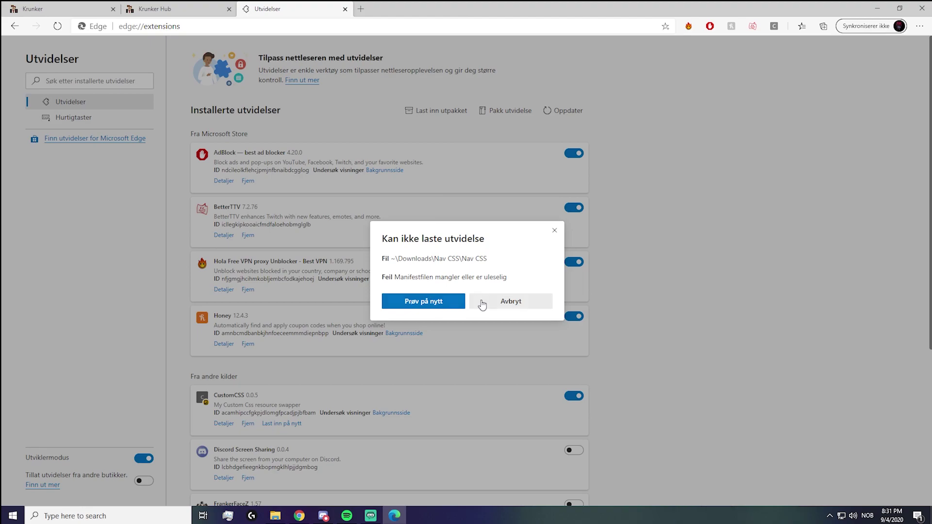
pyautogui.click(462, 304)
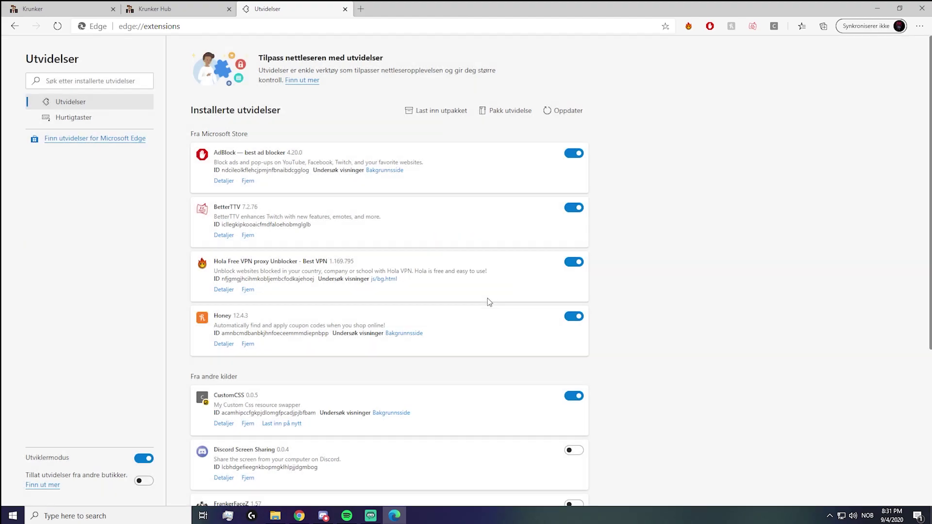
# Switch to File Explorer and open the inner Nav CSS folder within Downloads\Nav CSS.
pyautogui.scroll(-3, 488, 334)
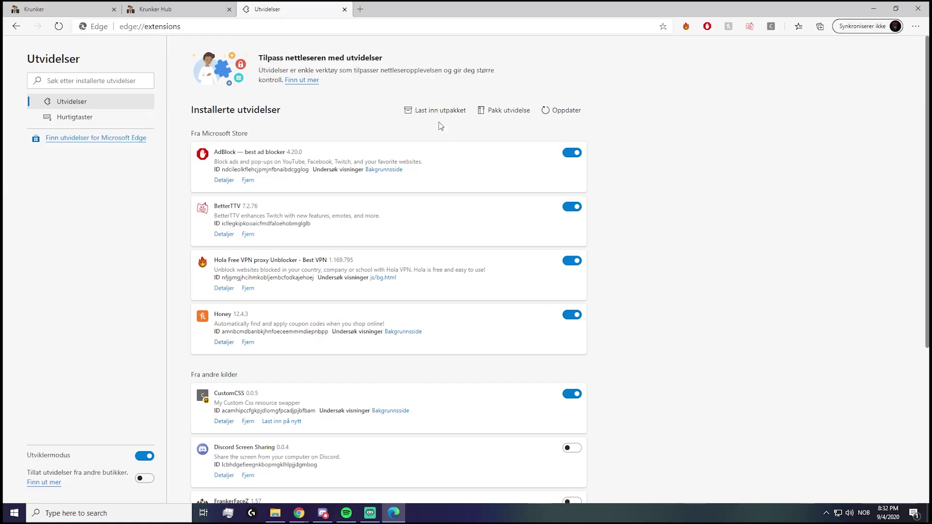
pyautogui.scroll(-2, 477, 225)
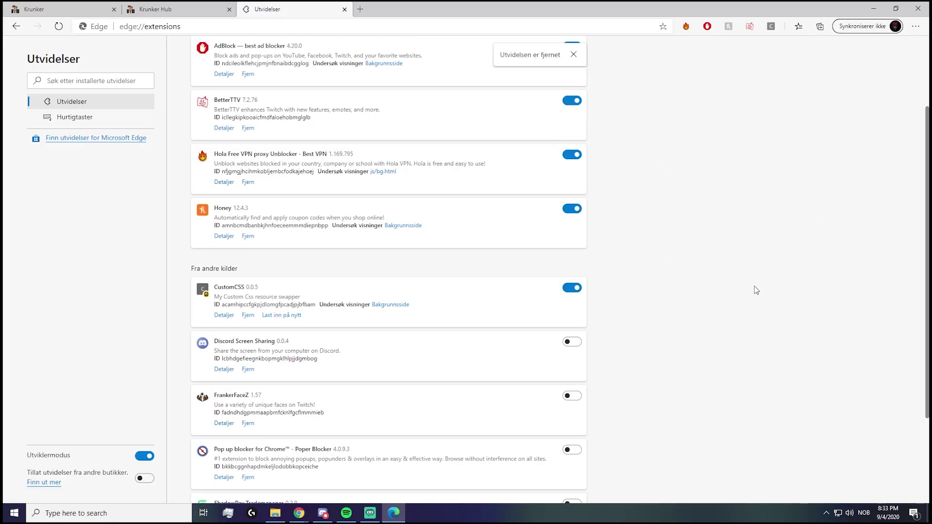
pyautogui.click(275, 513)
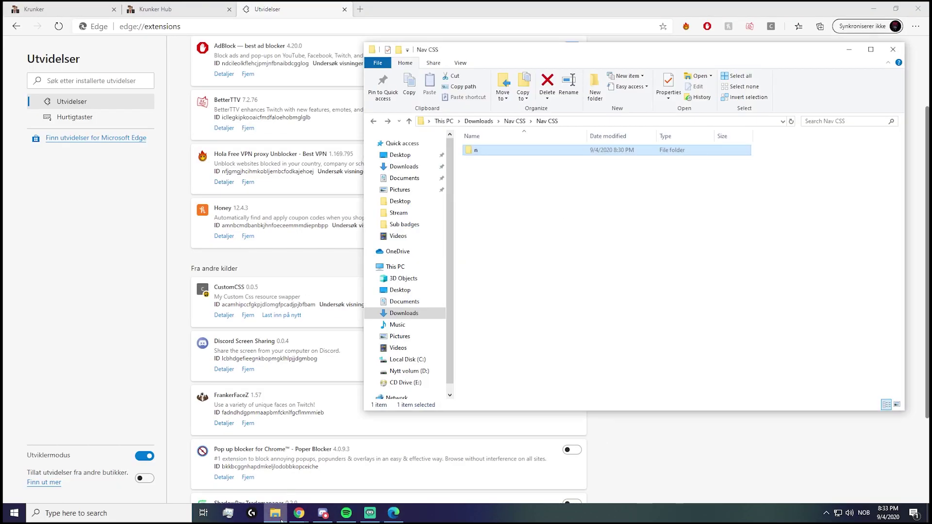
pyautogui.click(512, 210)
pyautogui.click(479, 121)
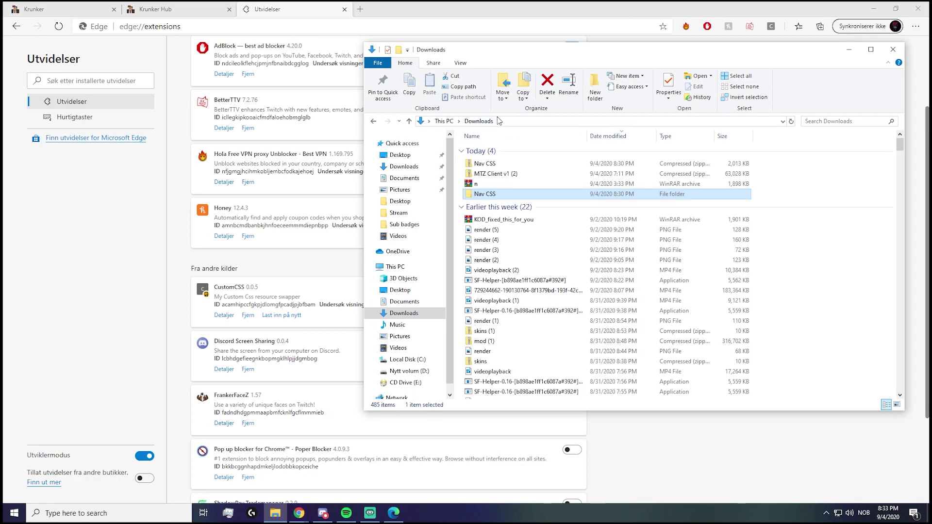
pyautogui.doubleClick(484, 194)
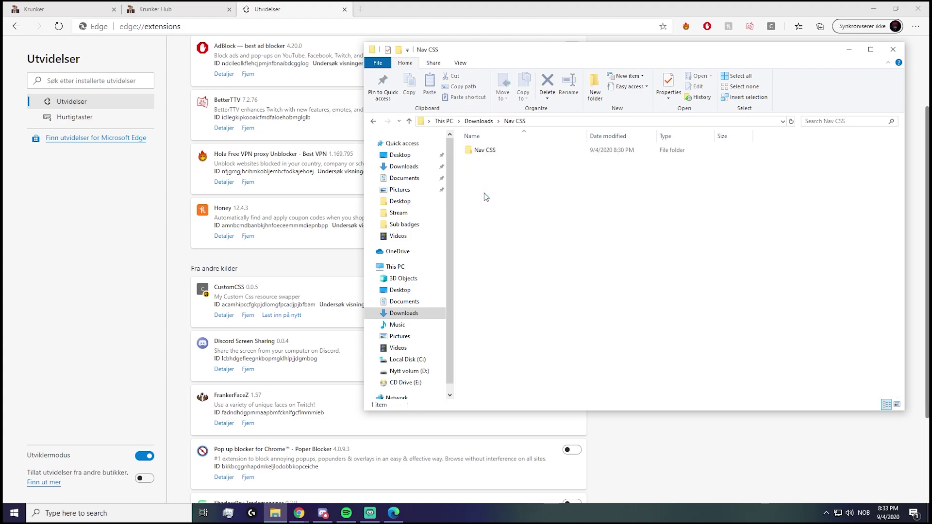
pyautogui.doubleClick(486, 151)
# Load the n folder as an extension on the extensions page and seek a new Krunker game.
pyautogui.click(481, 152)
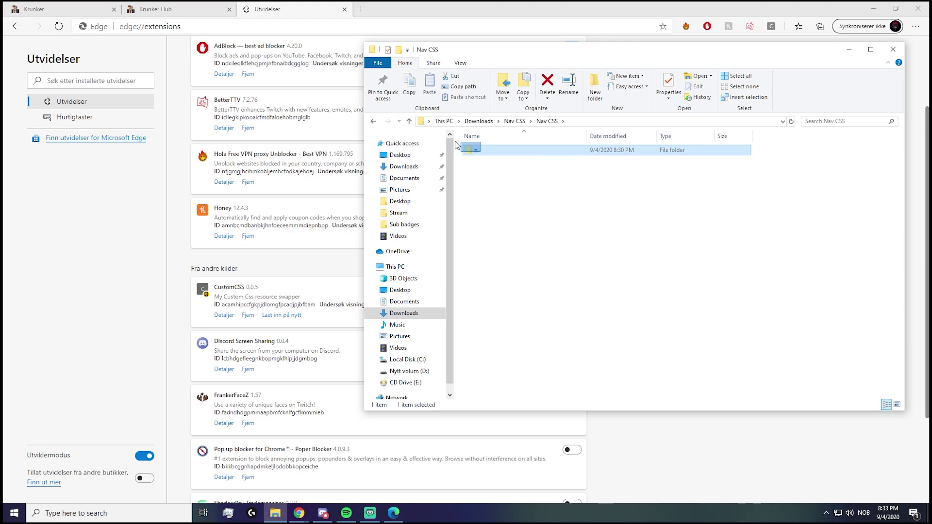
pyautogui.click(508, 167)
pyautogui.click(468, 154)
pyautogui.moveTo(498, 157); pyautogui.dragTo(277, 335)
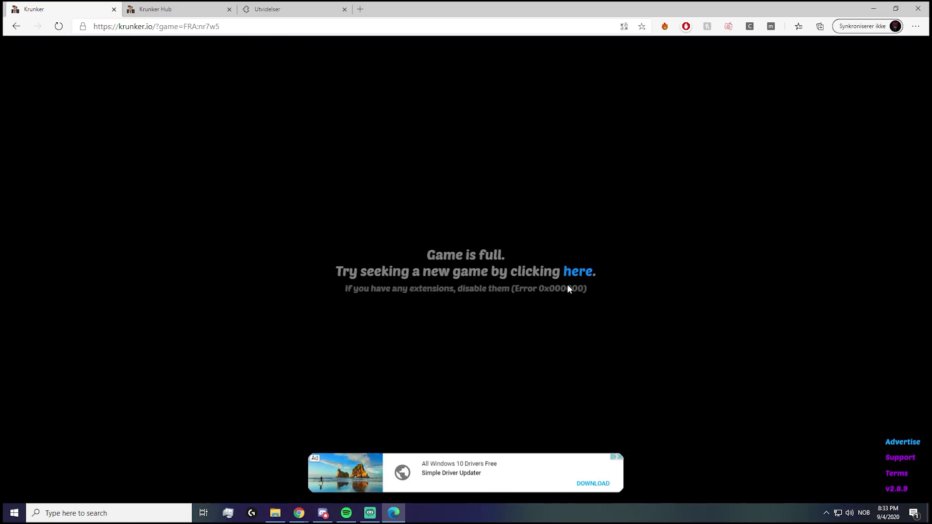
pyautogui.click(580, 273)
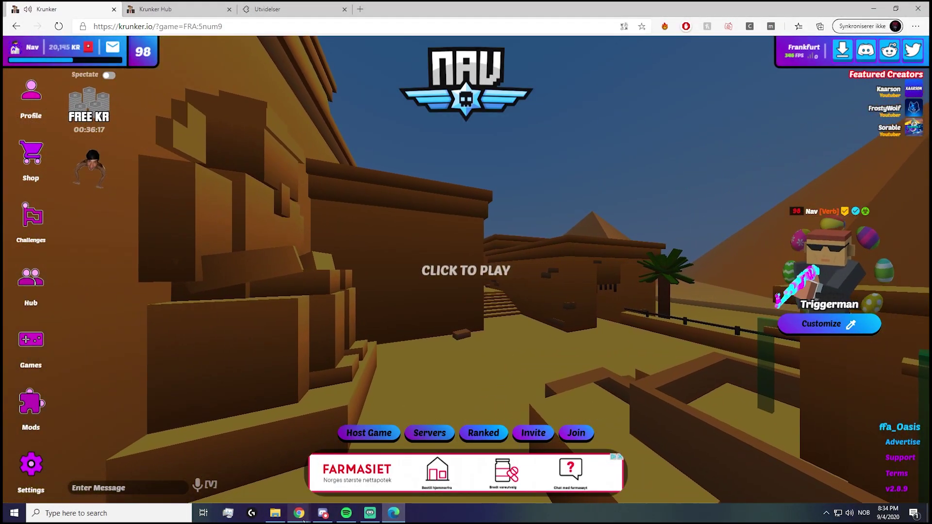
# Close the Nav CSS folder window and open a new browser tab.
pyautogui.click(275, 513)
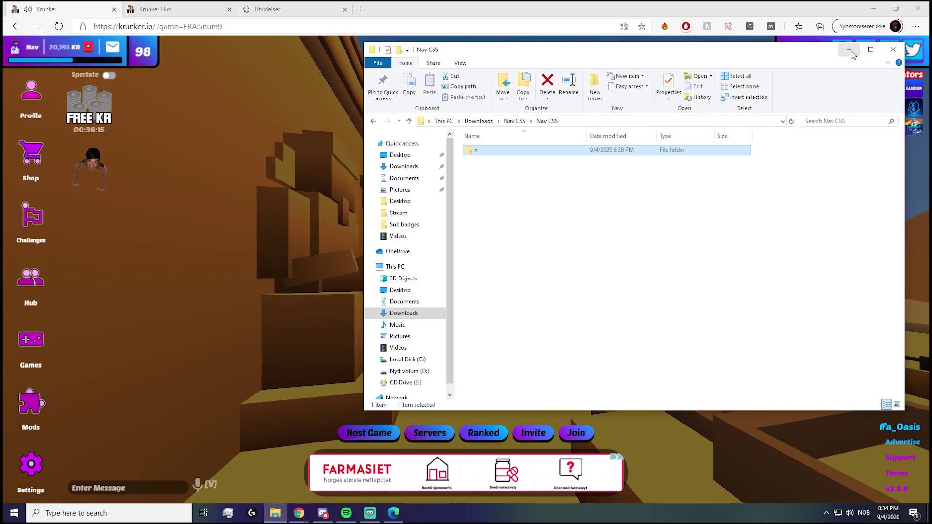
pyautogui.click(893, 49)
pyautogui.click(335, 9)
pyautogui.click(360, 9)
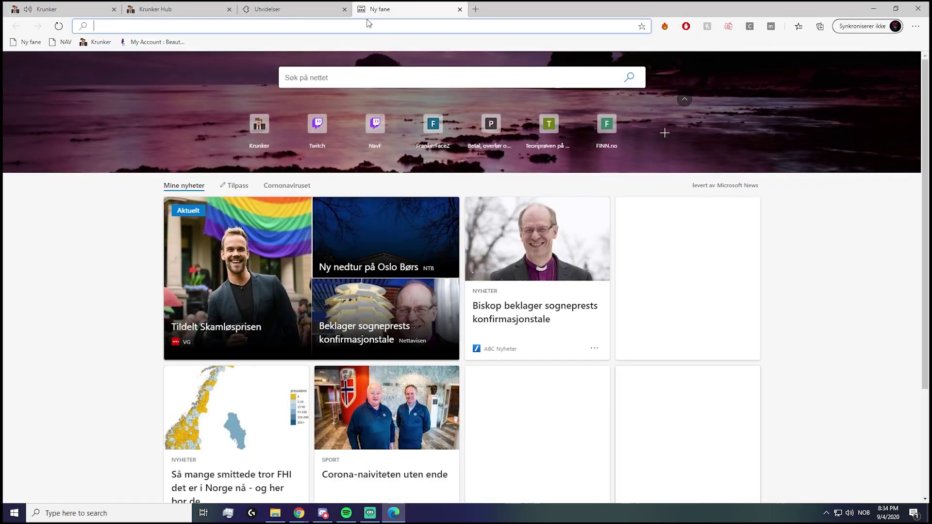